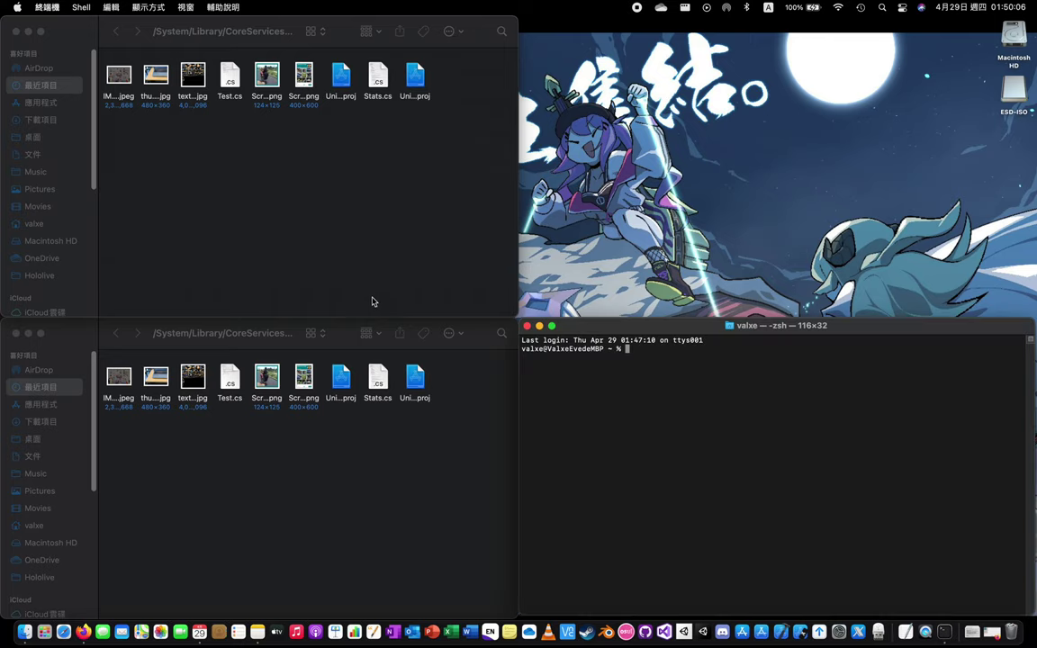
Show the OneDrive folder in one Finder window and the home folder in the other, selecting the Desktop folder in each.
{"action": "left_click", "coordinate": [41, 527]}
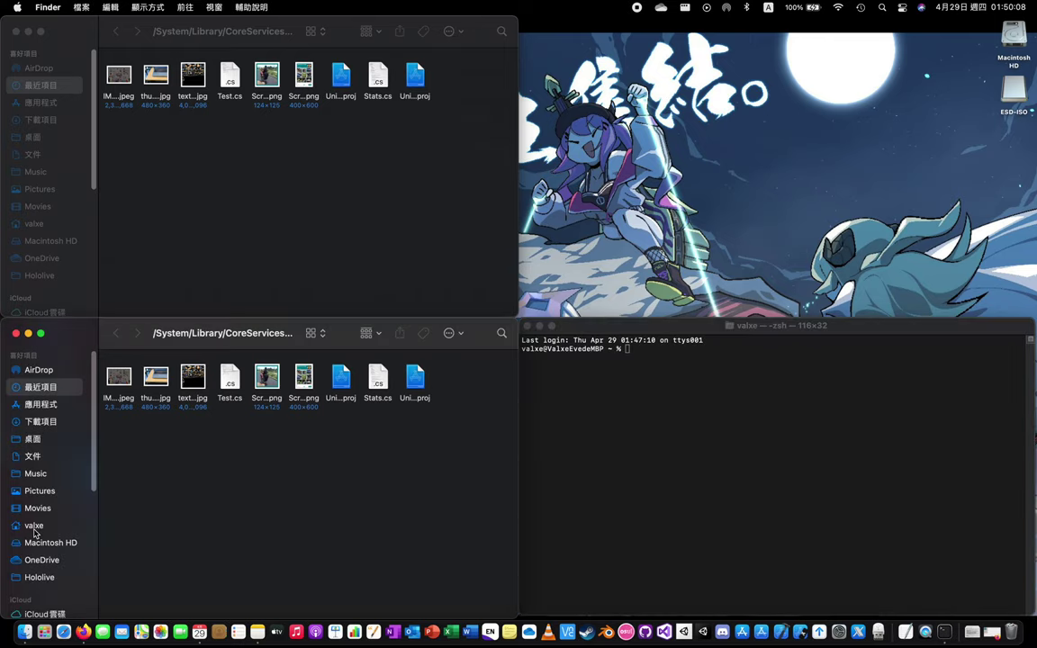
{"action": "left_click", "coordinate": [38, 559]}
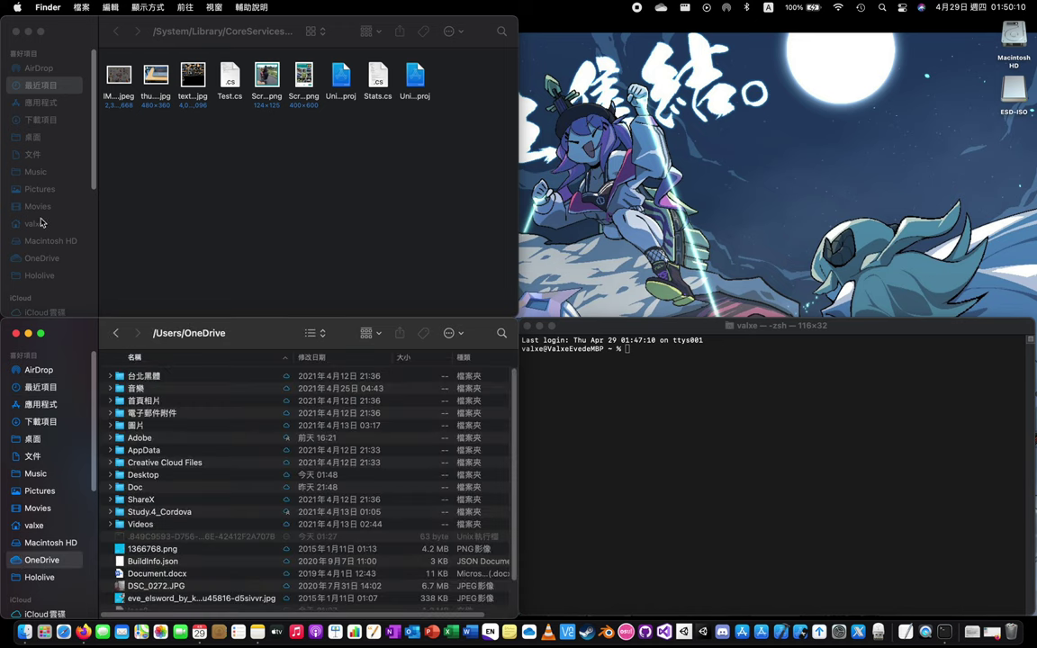
{"action": "left_click", "coordinate": [139, 474]}
{"action": "left_click", "coordinate": [100, 241]}
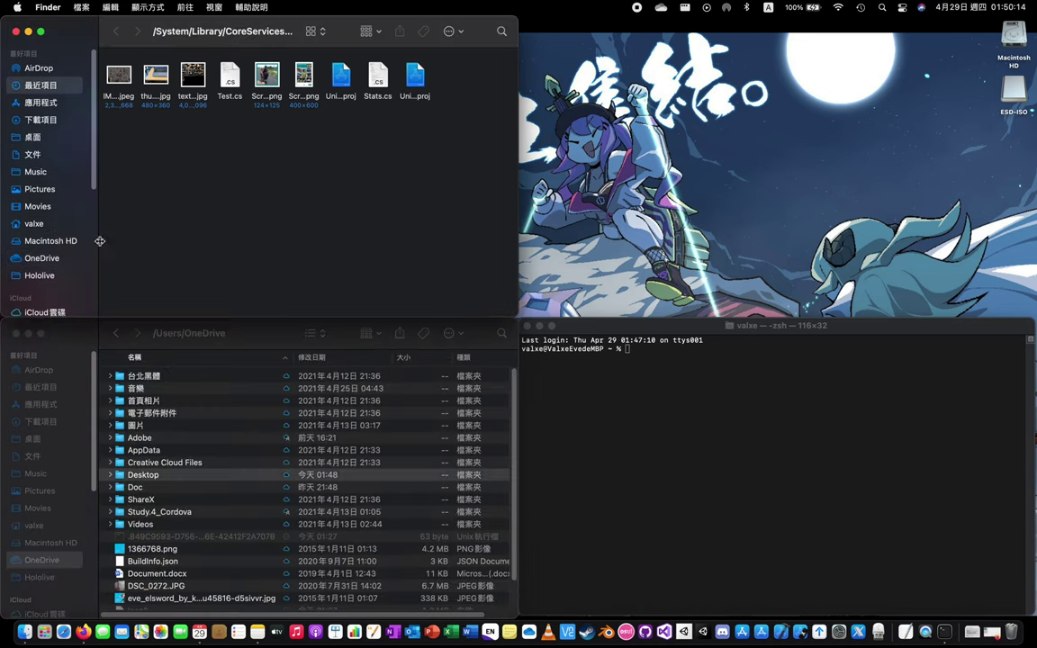
{"action": "left_click", "coordinate": [34, 223]}
{"action": "left_click", "coordinate": [333, 236]}
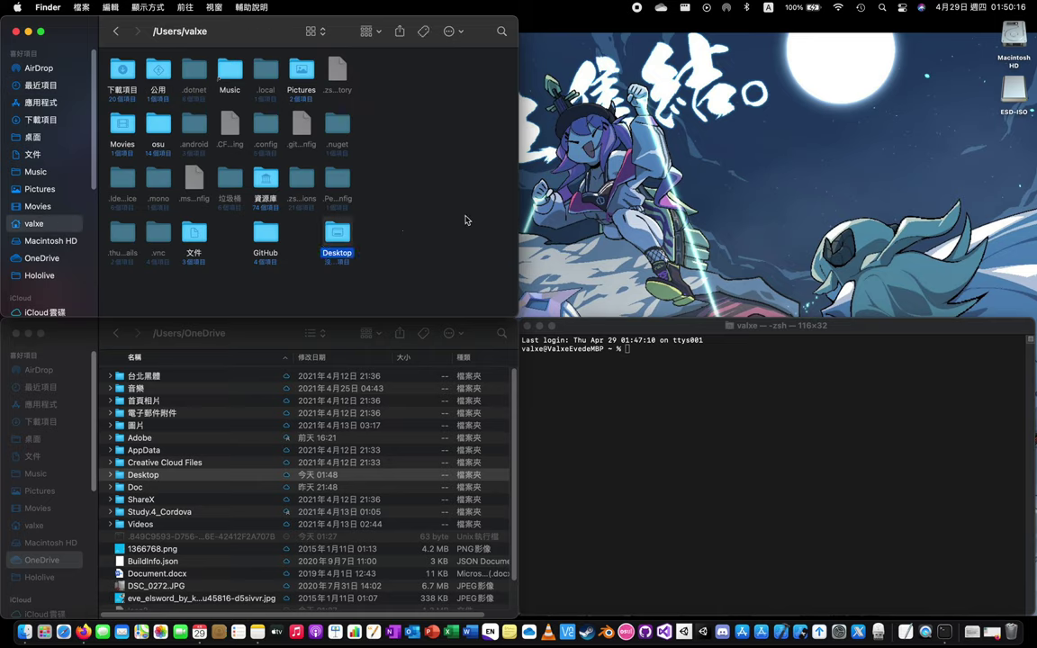
Create a new untitled folder on the desktop.
{"action": "right_click", "coordinate": [683, 121]}
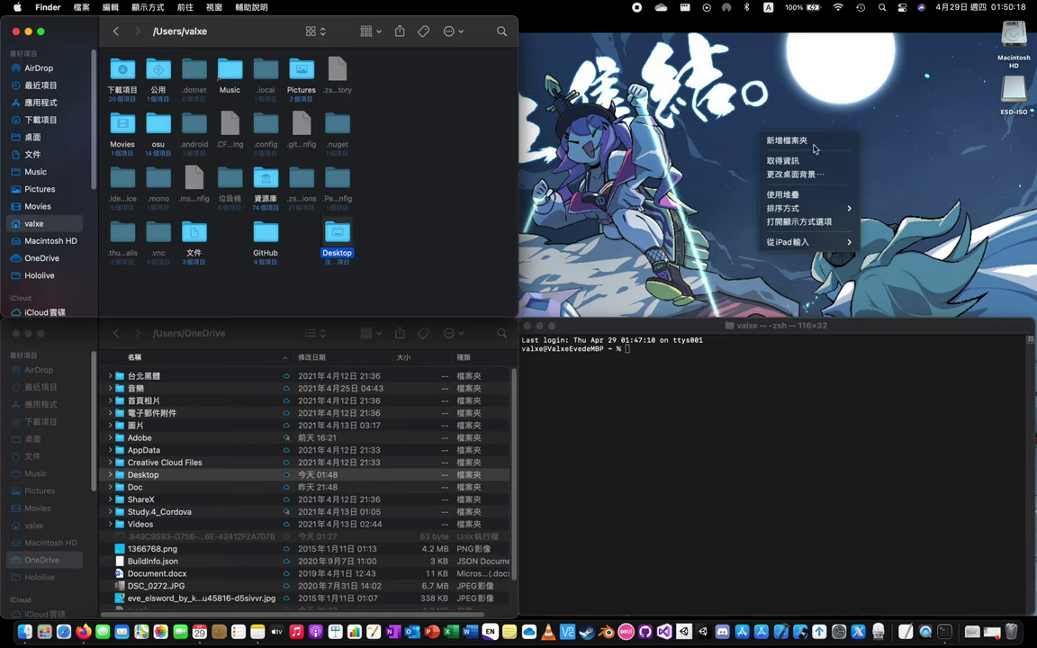
{"action": "left_click", "coordinate": [734, 134]}
{"action": "left_click", "coordinate": [360, 230]}
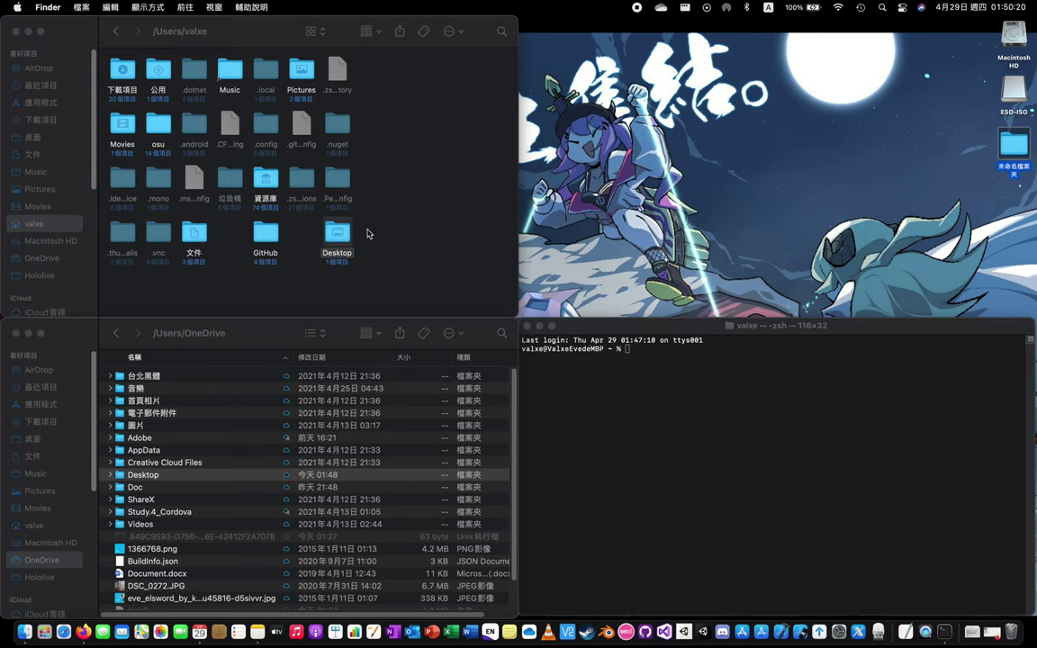
Delete the untitled folder from inside the home Desktop folder and return to the home folder.
{"action": "double_click", "coordinate": [335, 232]}
{"action": "left_click", "coordinate": [123, 72]}
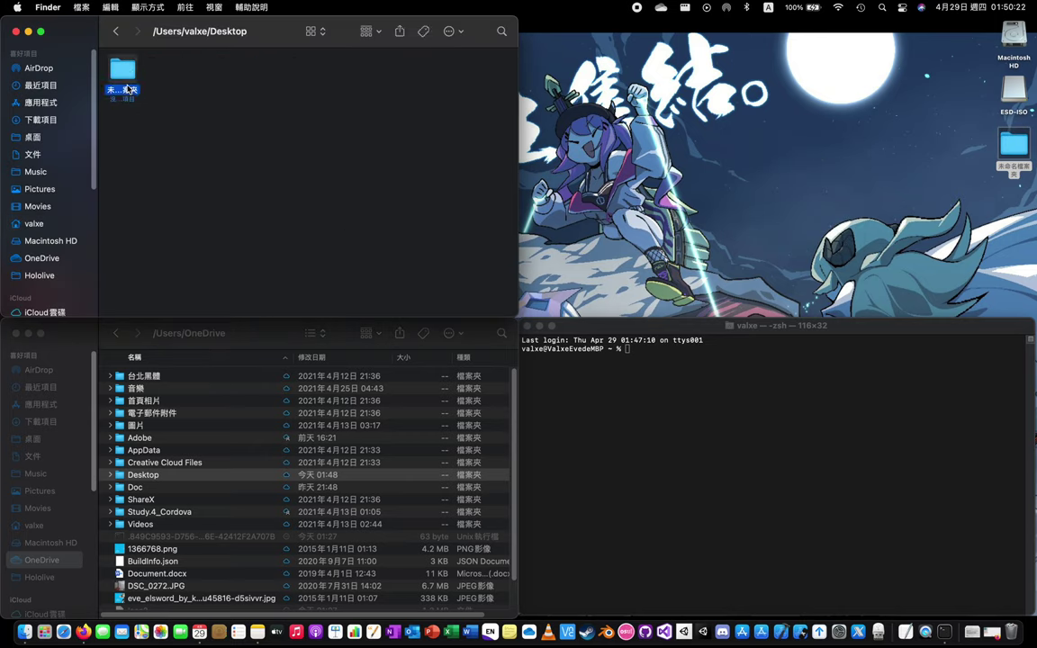
{"action": "key", "text": "super+BackSpace"}
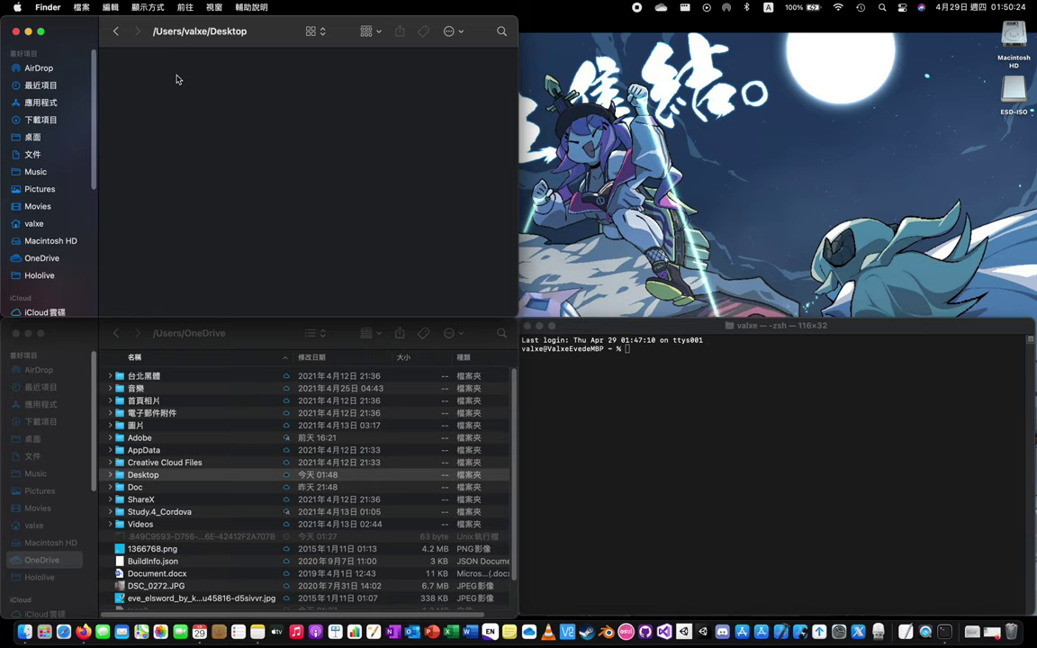
{"action": "left_click", "coordinate": [117, 33]}
{"action": "left_click", "coordinate": [326, 227]}
Compose a sudo rm -r command in Terminal targeting the home Desktop folder's path.
{"action": "left_click", "coordinate": [599, 355]}
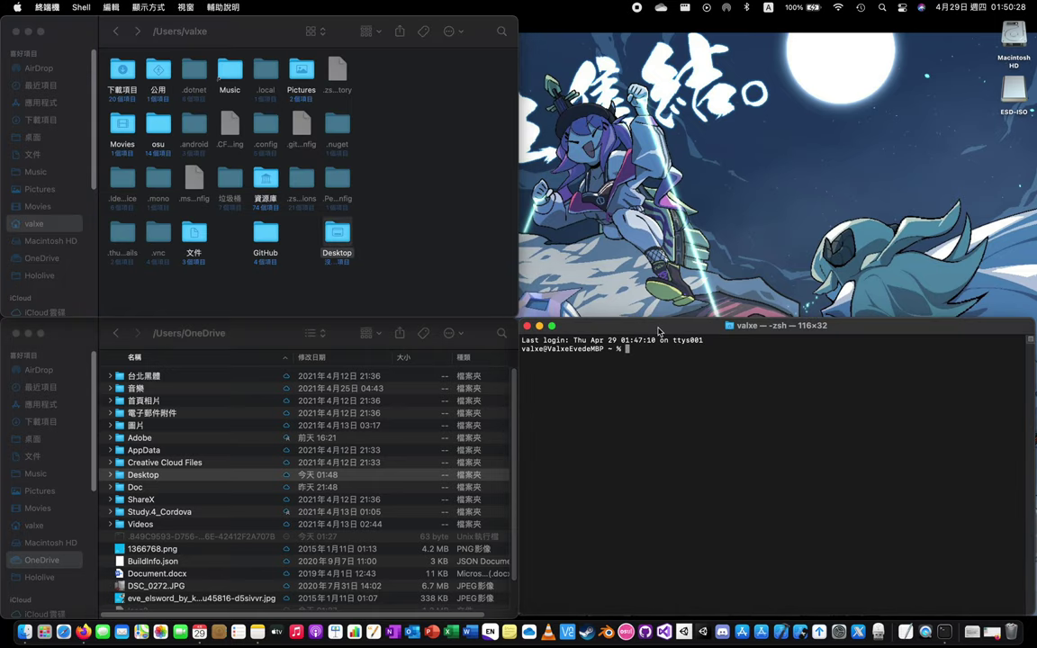
{"action": "type", "text": "sudo -rm"}
{"action": "key", "text": "BackSpace"}
{"action": "key", "text": "BackSpace"}
{"action": "type", "text": "rm -r /Users/Valxe/Desktop "}
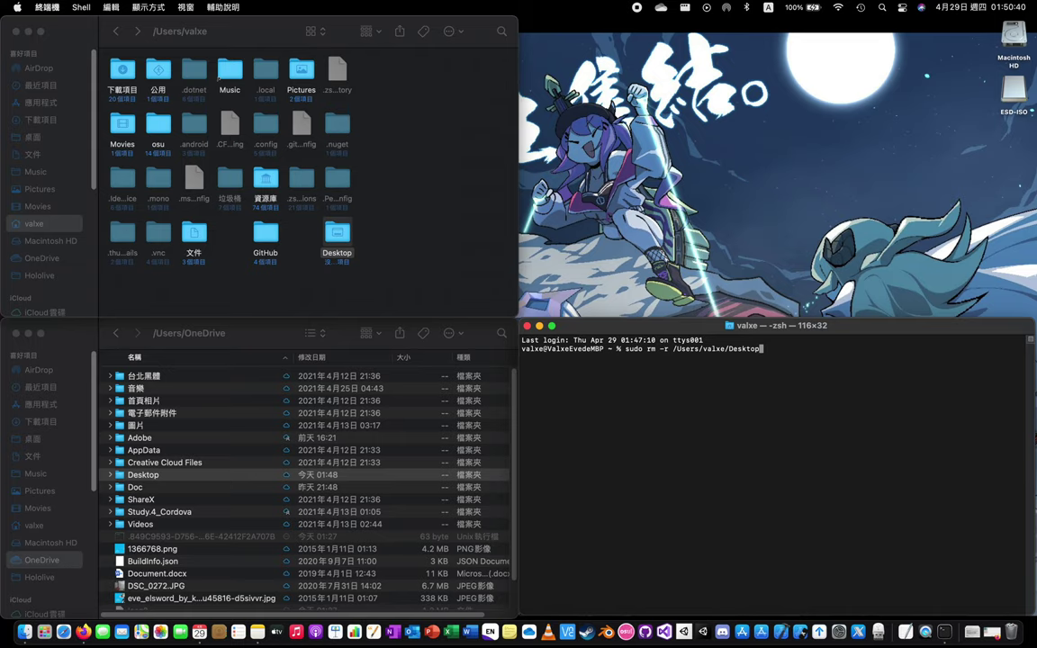
Append && ln -s -n linking /Users/OneDrive/Desktop to the home Desktop path, run the command, and enter the account password.
{"action": "type", "text": " && ln -s -n /Users/Onedrive/Desktop"}
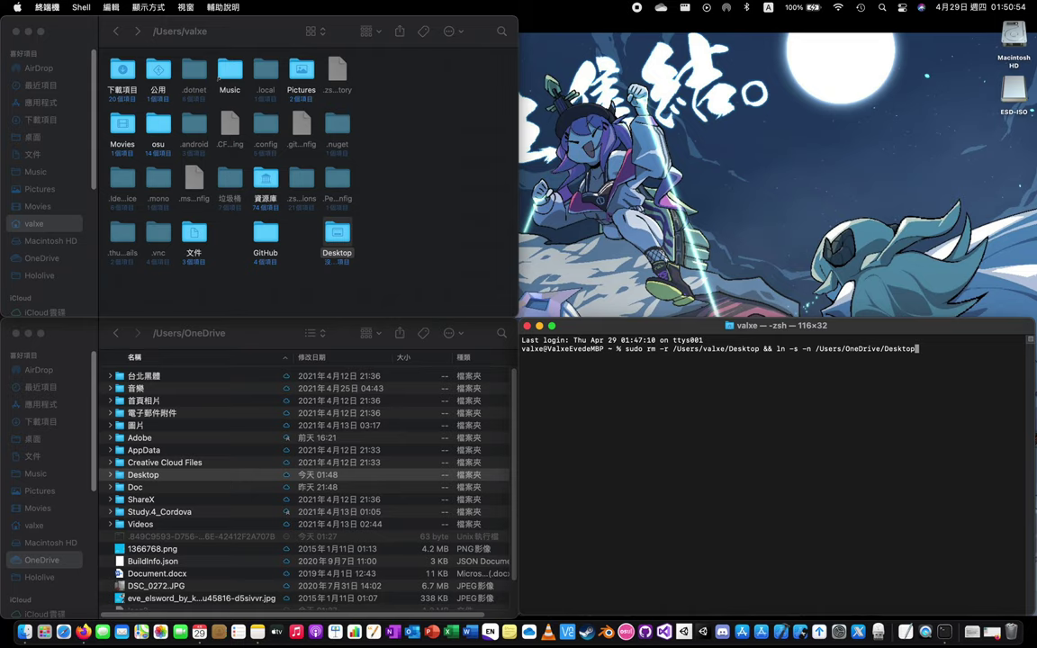
{"action": "type", "text": " /Users/O"}
{"action": "type", "text": "alxe/Desktop"}
{"action": "key", "text": "Return"}
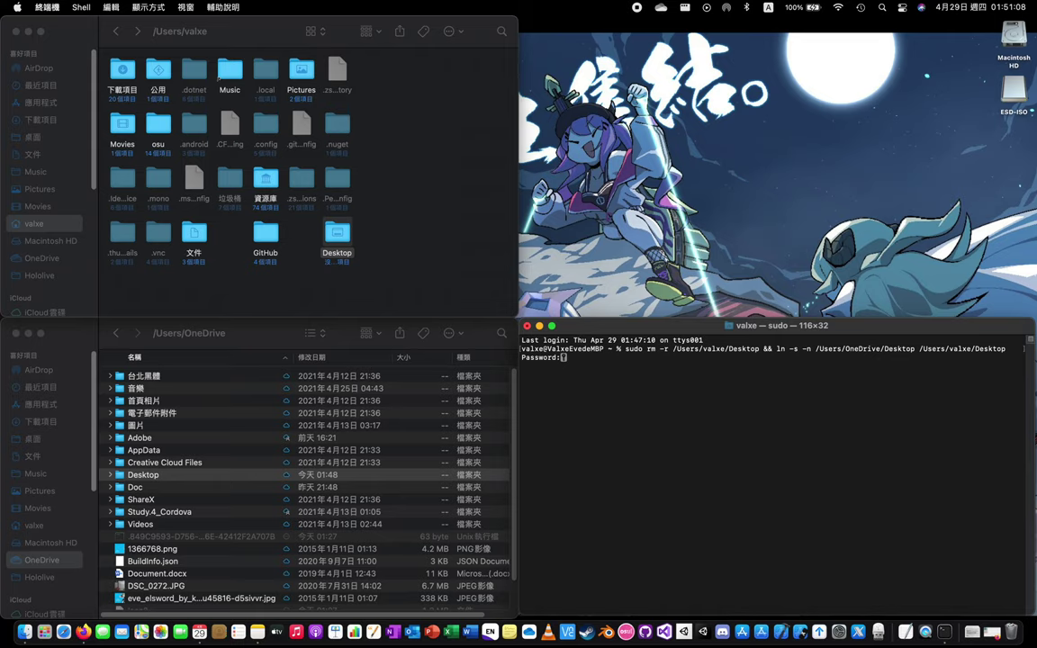
{"action": "key", "text": "Return"}
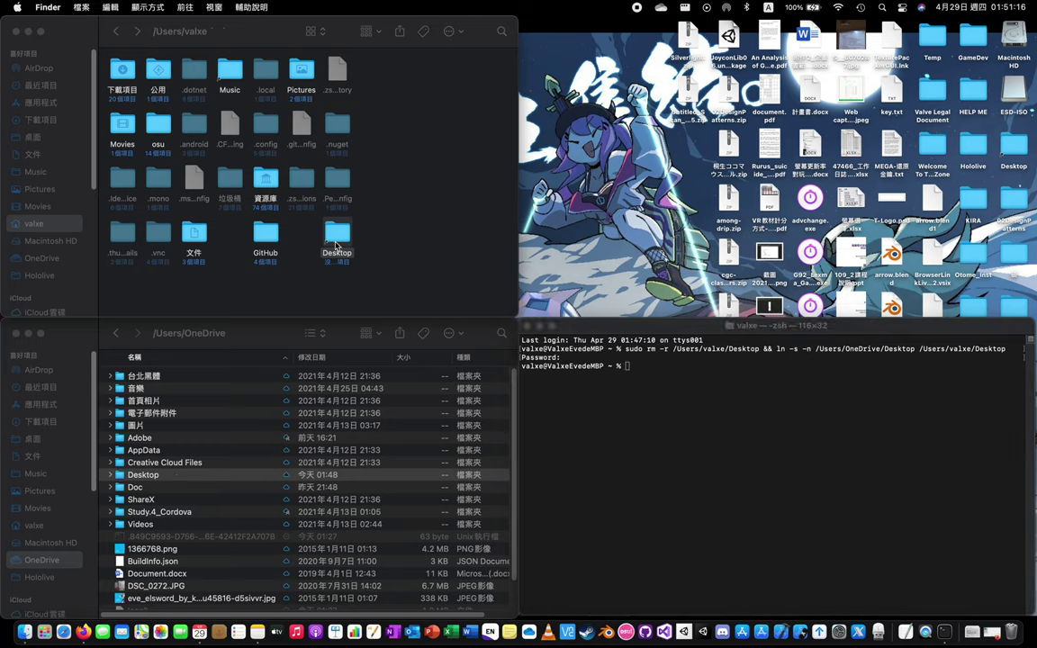
Open the linked Desktop folder from the home folder and look through its contents.
{"action": "left_click", "coordinate": [364, 236]}
{"action": "double_click", "coordinate": [351, 232]}
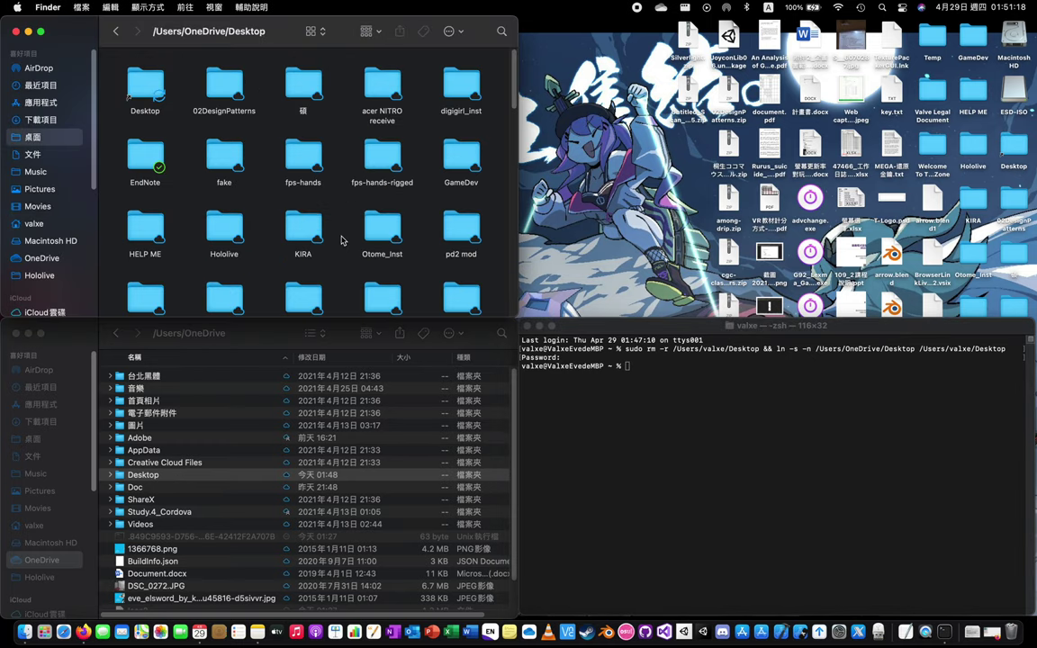
{"action": "scroll", "coordinate": [337, 234], "scroll_direction": "down", "scroll_amount": 10}
{"action": "scroll", "coordinate": [215, 185], "scroll_direction": "up", "scroll_amount": 10}
Close the home-folder Finder window and open the Desktop folder in the enlarged OneDrive window.
{"action": "left_click", "coordinate": [15, 31]}
{"action": "double_click", "coordinate": [261, 335]}
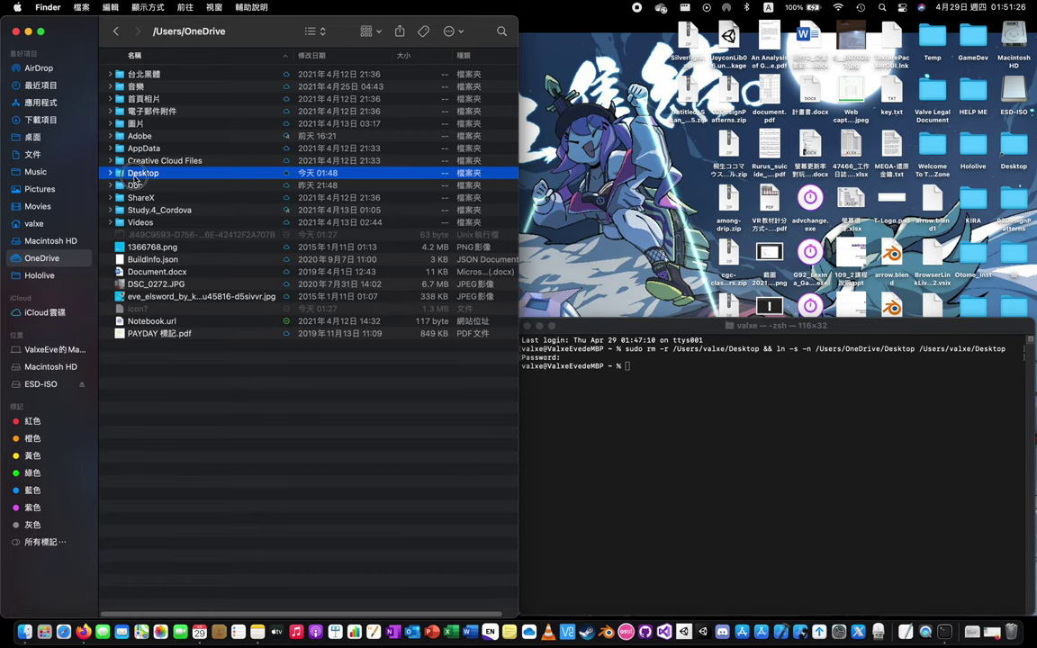
{"action": "double_click", "coordinate": [137, 174]}
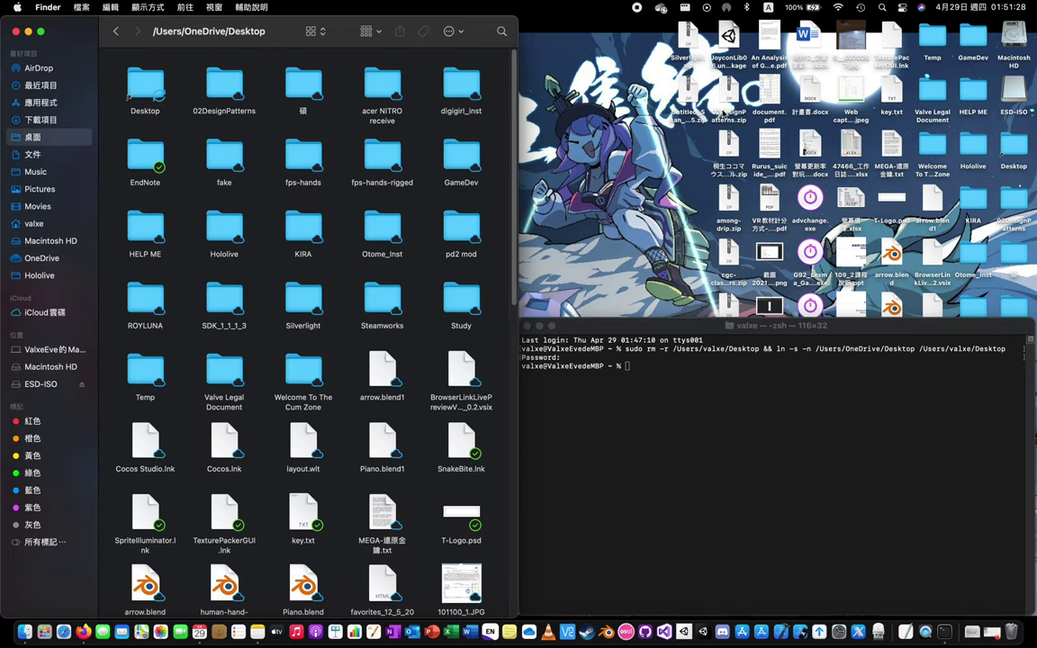
Close the Terminal window and create a new folder on the desktop.
{"action": "left_click", "coordinate": [526, 327]}
{"action": "left_click", "coordinate": [567, 223]}
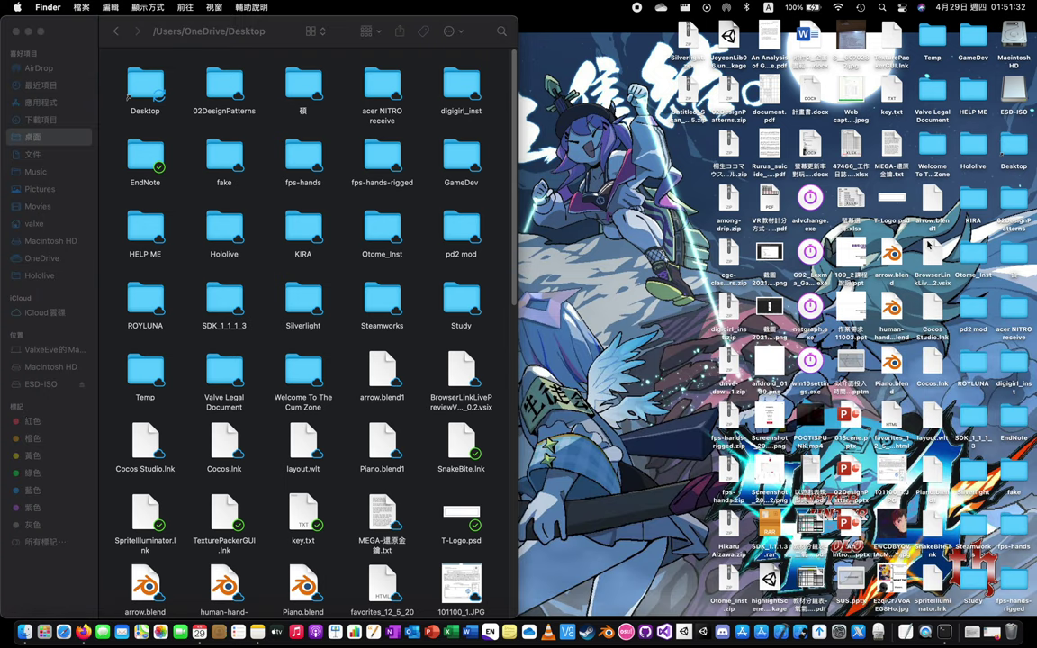
{"action": "right_click", "coordinate": [607, 169]}
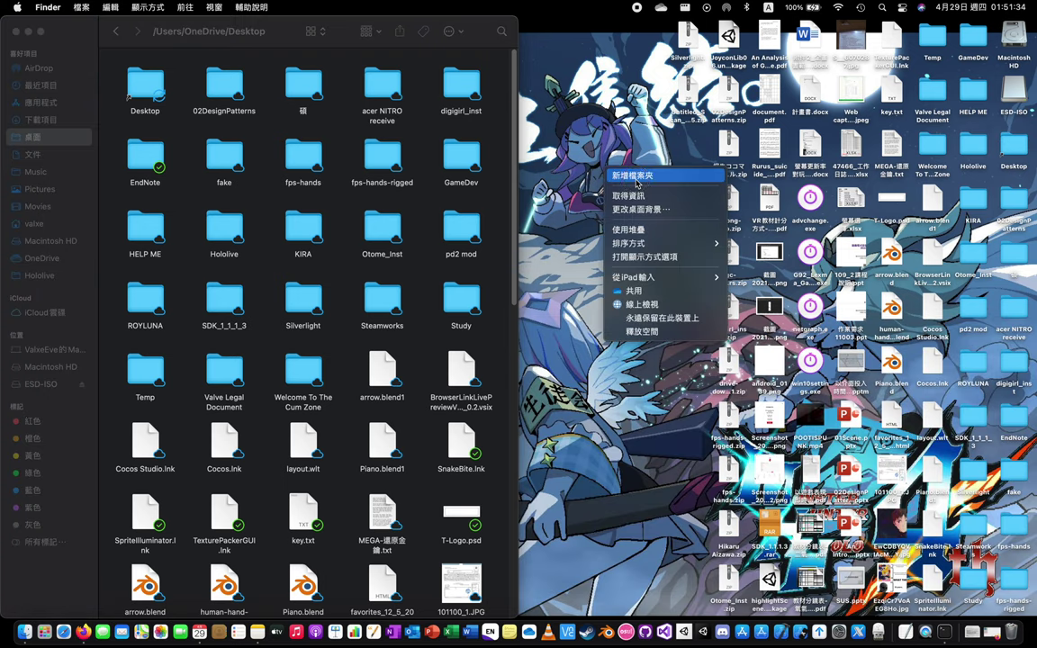
{"action": "left_click", "coordinate": [635, 178]}
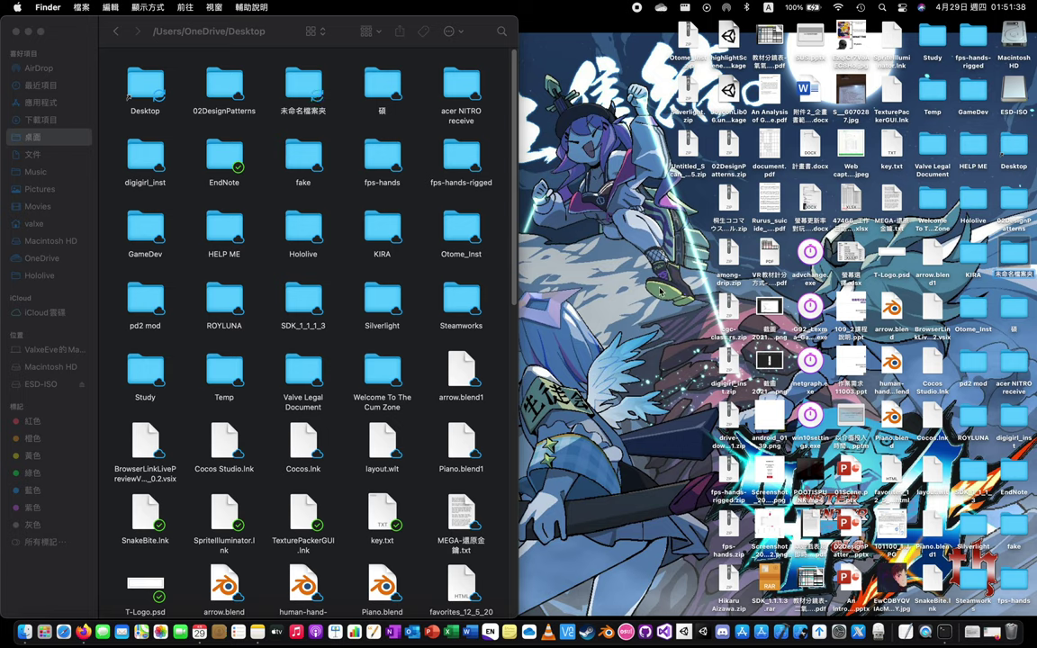
Rename the new untitled folder in the OneDrive Desktop folder to "Rename".
{"action": "left_click", "coordinate": [303, 99]}
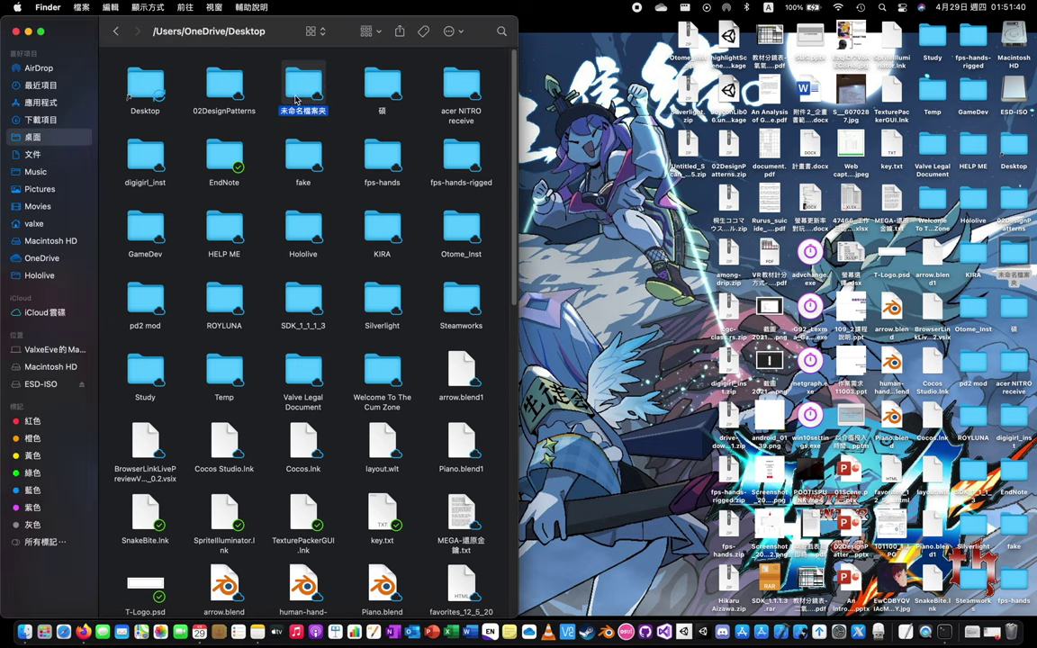
{"action": "left_click", "coordinate": [302, 111]}
{"action": "type", "text": "Rename"}
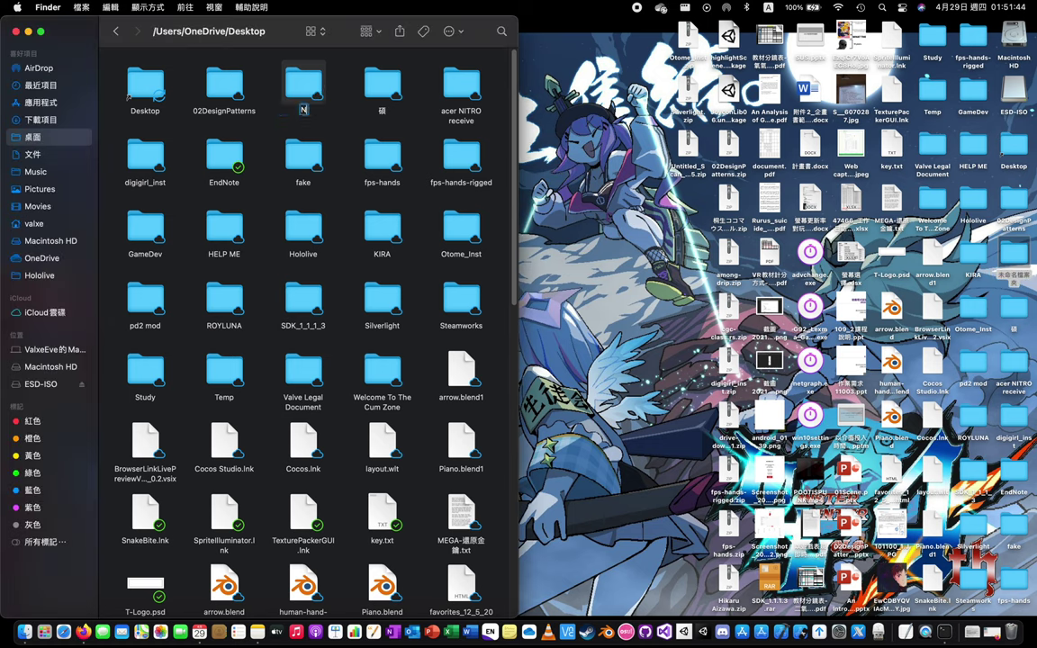
{"action": "type", "text": " Fold"}
{"action": "key", "text": "BackSpace"}
{"action": "key", "text": "BackSpace"}
{"action": "key", "text": "BackSpace"}
{"action": "key", "text": "BackSpace"}
{"action": "key", "text": "BackSpace"}
{"action": "key", "text": "Return"}
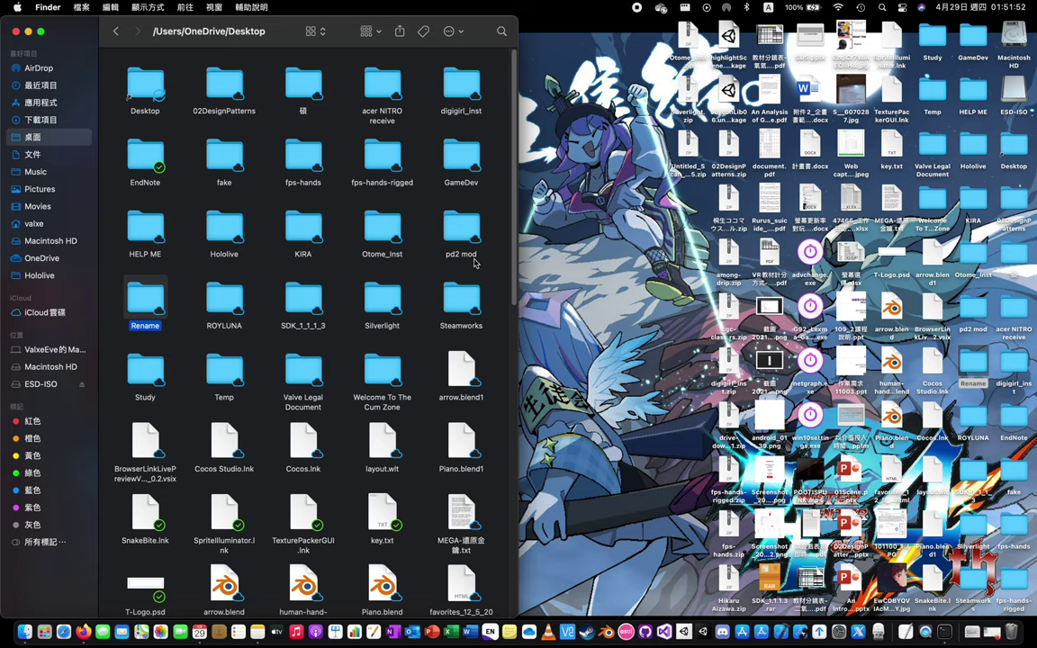
Review the recent file activity in the OneDrive sync status list and close it.
{"action": "left_click", "coordinate": [660, 7]}
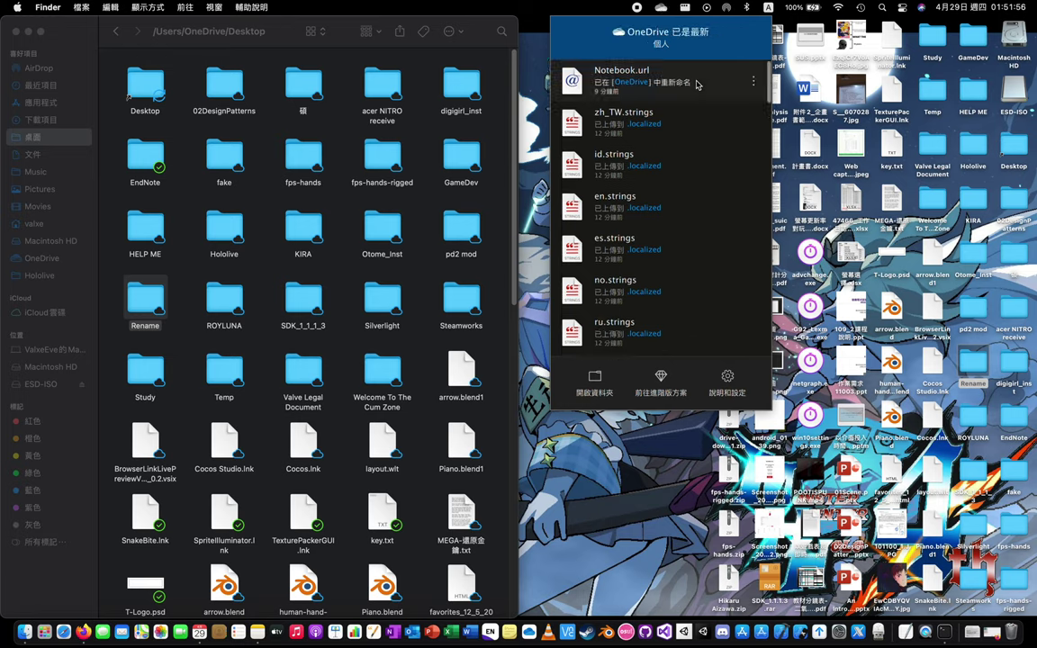
{"action": "scroll", "coordinate": [707, 262], "scroll_direction": "down", "scroll_amount": 4}
{"action": "scroll", "coordinate": [707, 247], "scroll_direction": "down", "scroll_amount": 4}
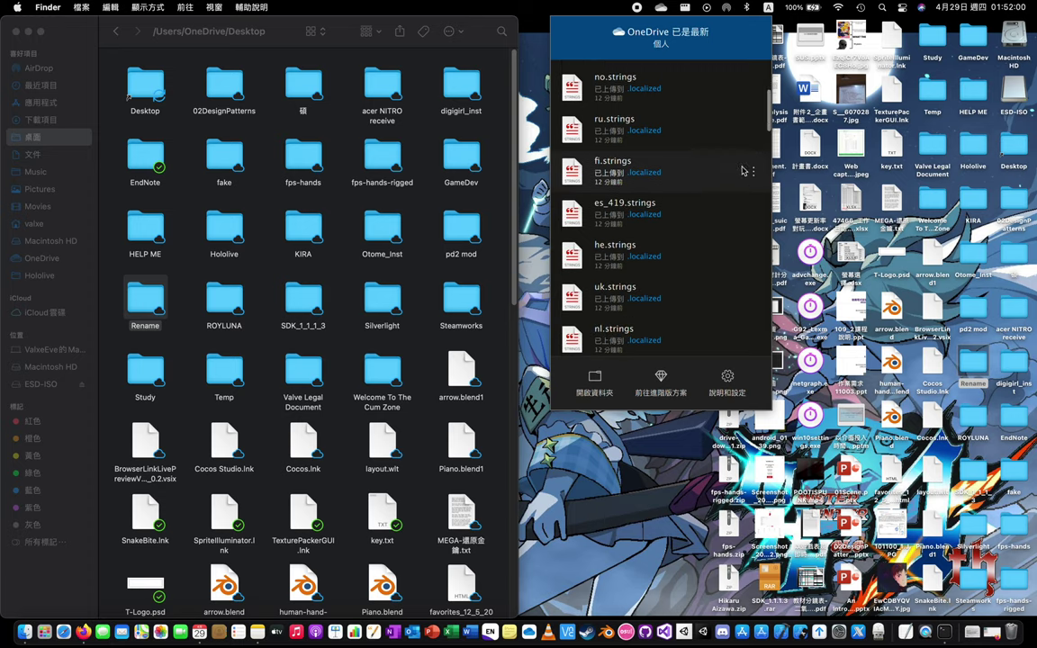
{"action": "scroll", "coordinate": [757, 295], "scroll_direction": "down", "scroll_amount": 10}
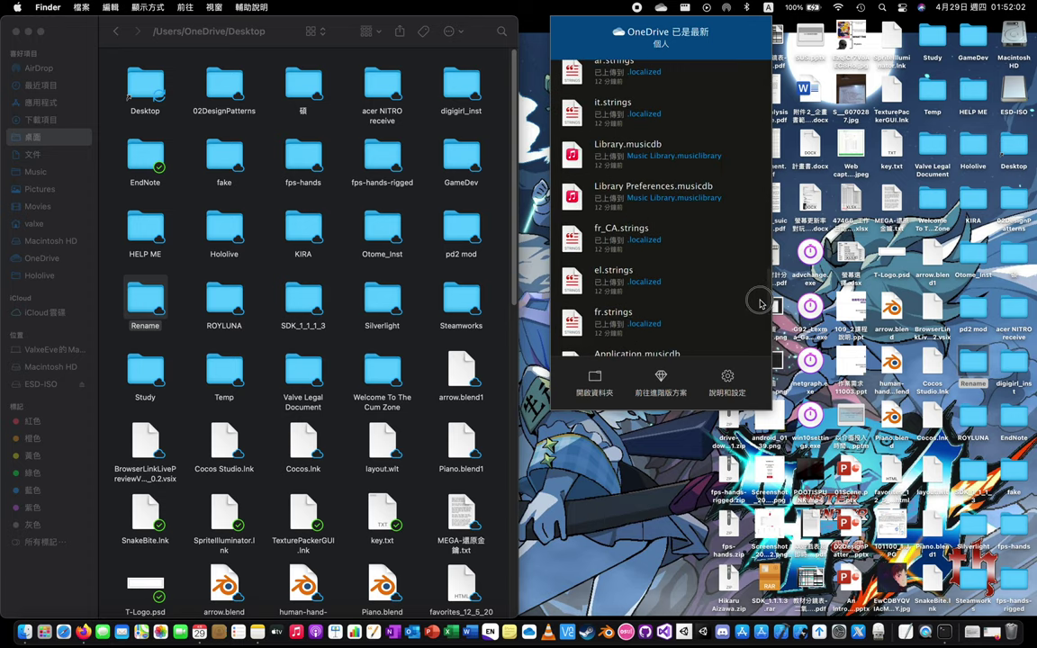
{"action": "scroll", "coordinate": [752, 215], "scroll_direction": "up", "scroll_amount": 15}
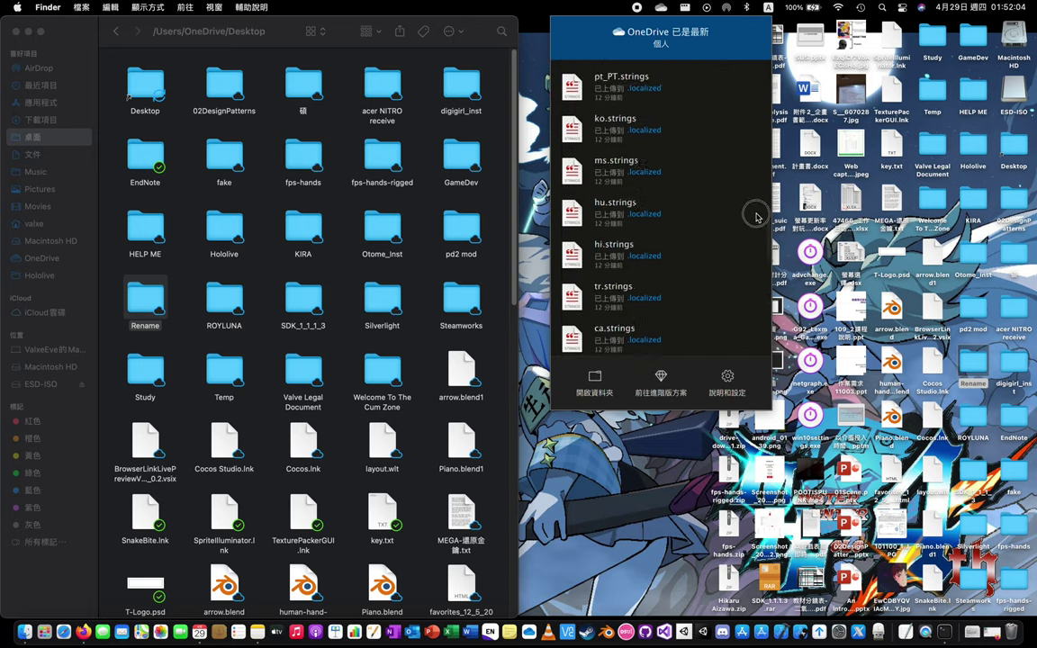
{"action": "left_click", "coordinate": [575, 438]}
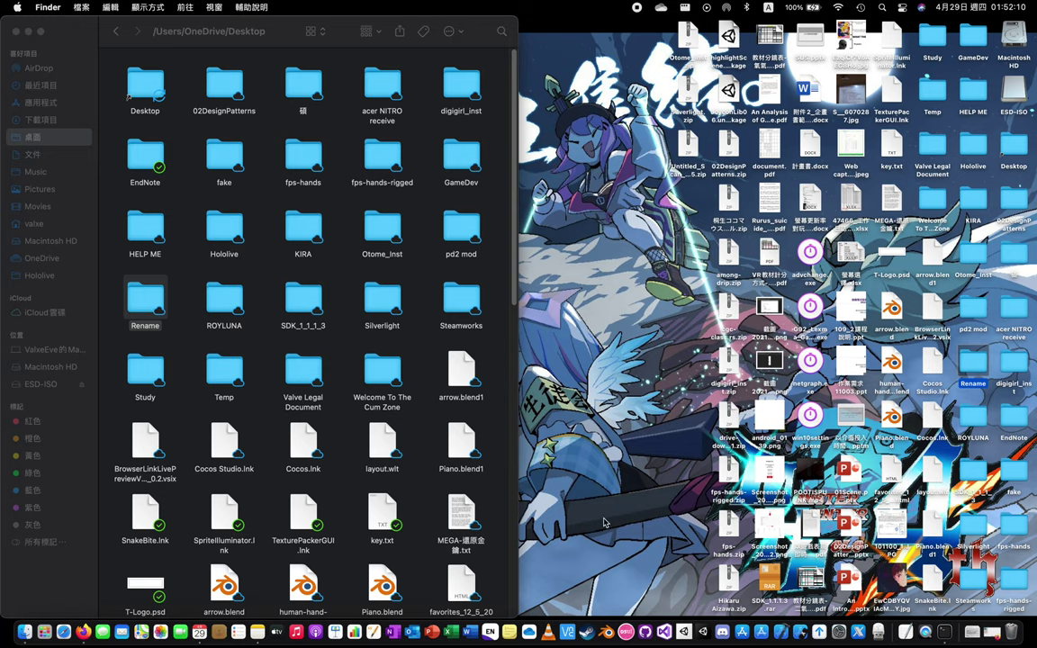
Open TextEdit and write "OneDrive File Test" in a blank document.
{"action": "key", "text": "super+space"}
{"action": "type", "text": "tex"}
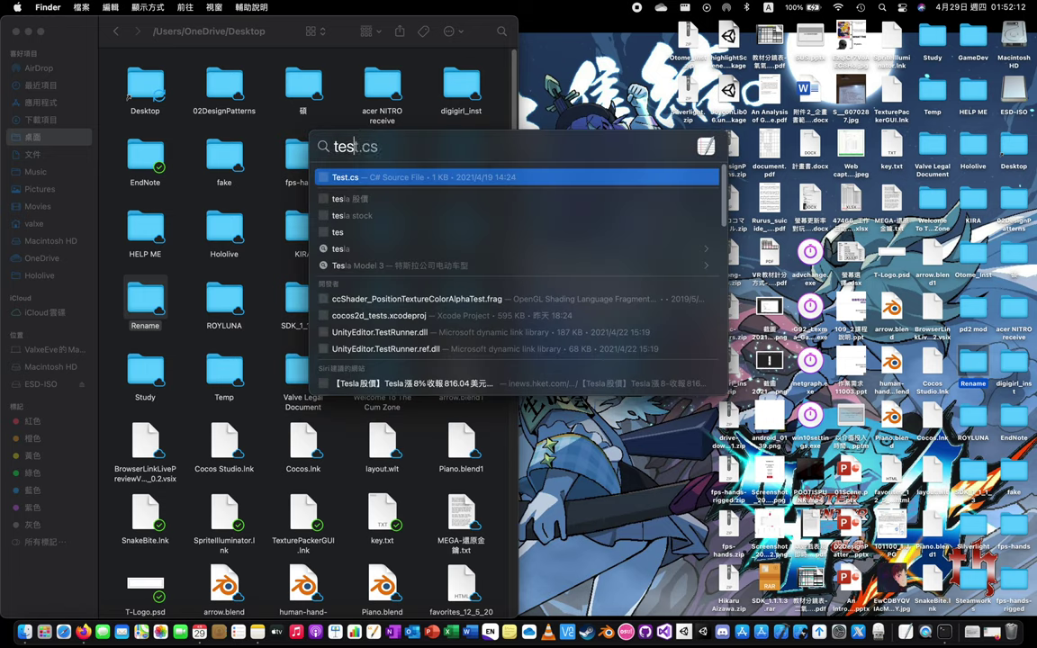
{"action": "key", "text": "Return"}
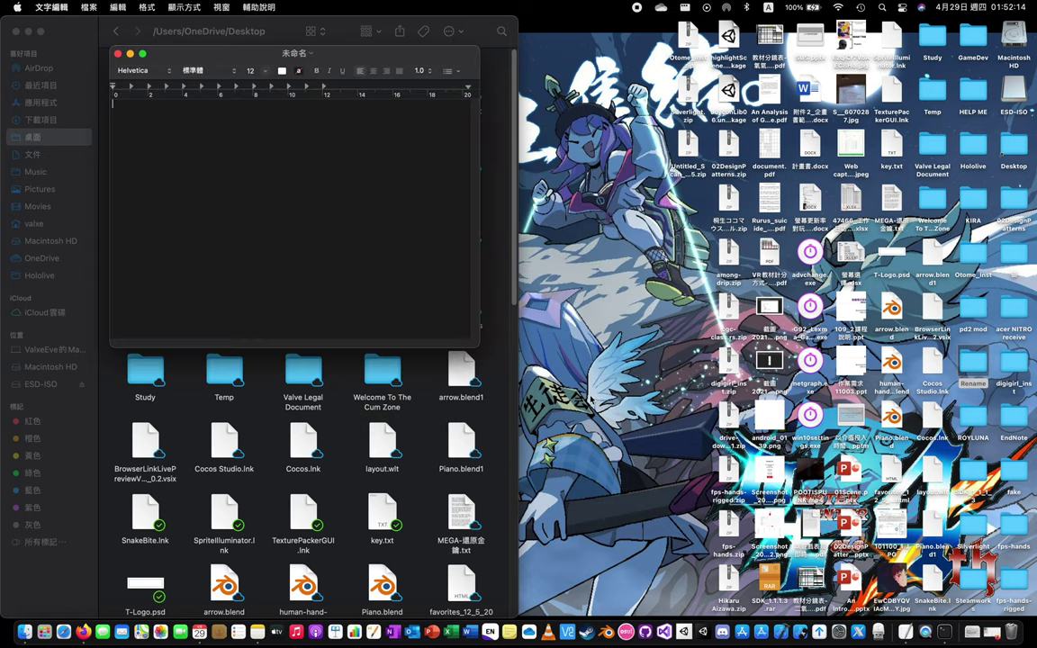
{"action": "type", "text": "OneDrive File T"}
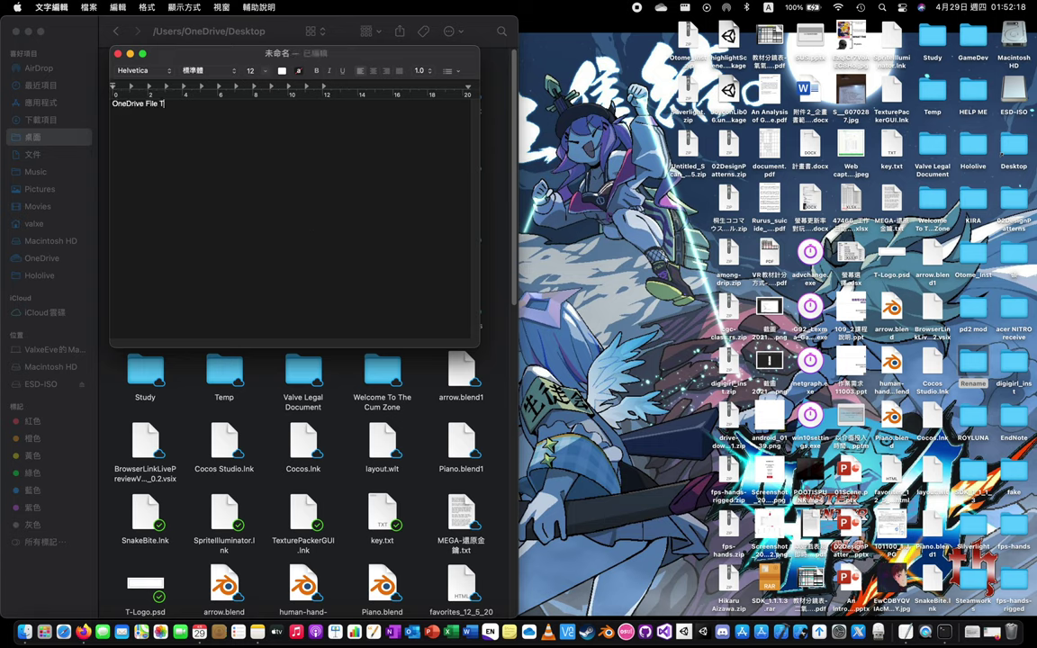
{"action": "type", "text": "est"}
Save the TextEdit document as 未命名.rtf in the Desktop folder inside the home folder, keeping the rich text format.
{"action": "left_click", "coordinate": [87, 9]}
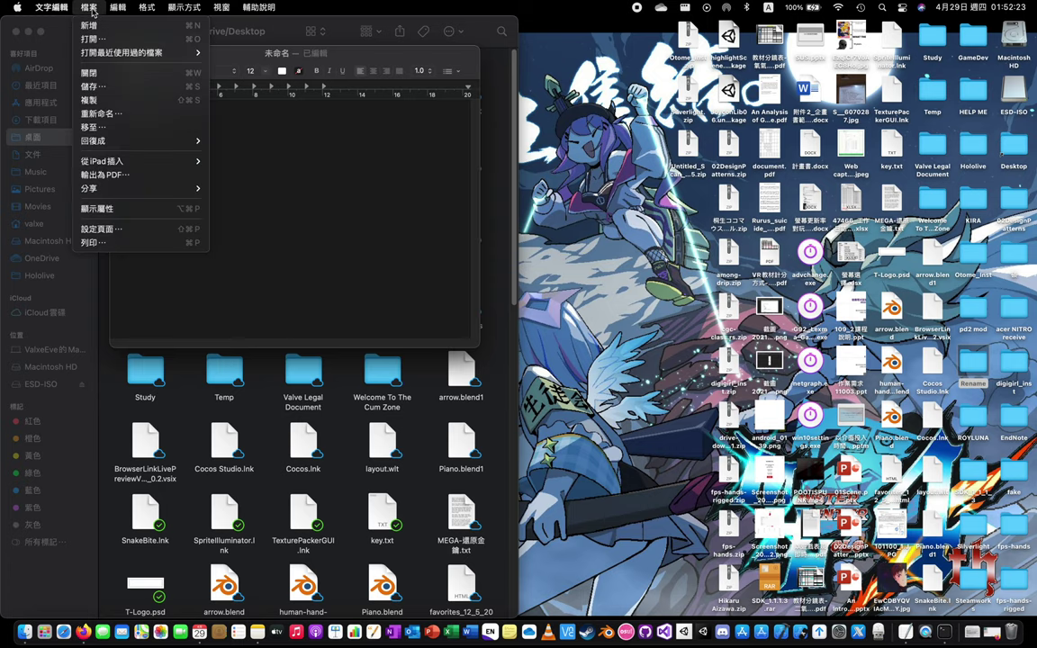
{"action": "left_click", "coordinate": [135, 87]}
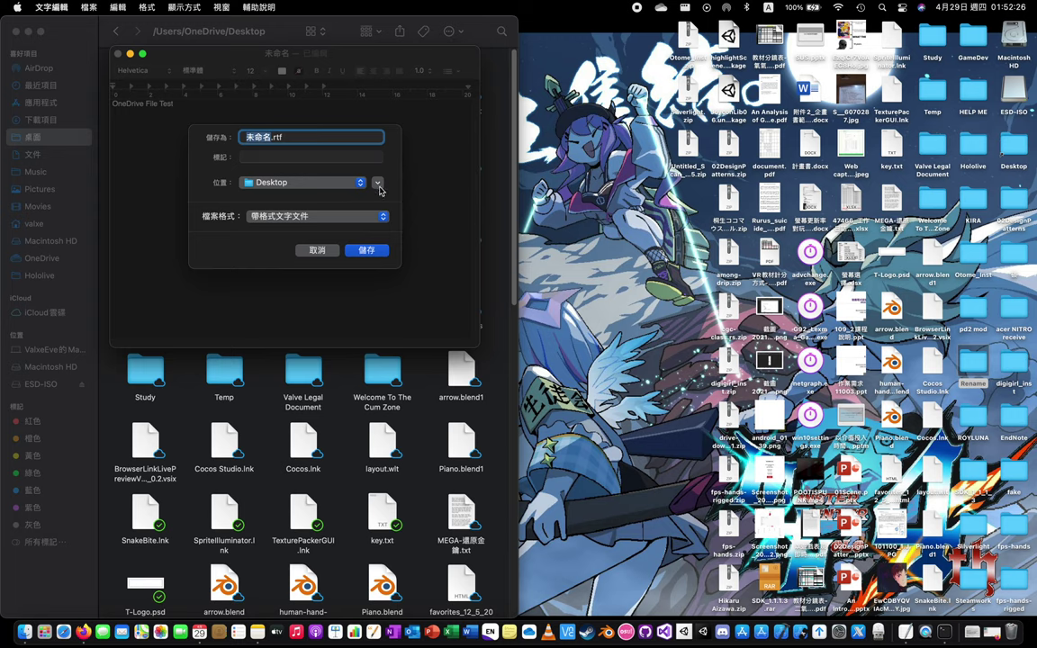
{"action": "left_click", "coordinate": [377, 182]}
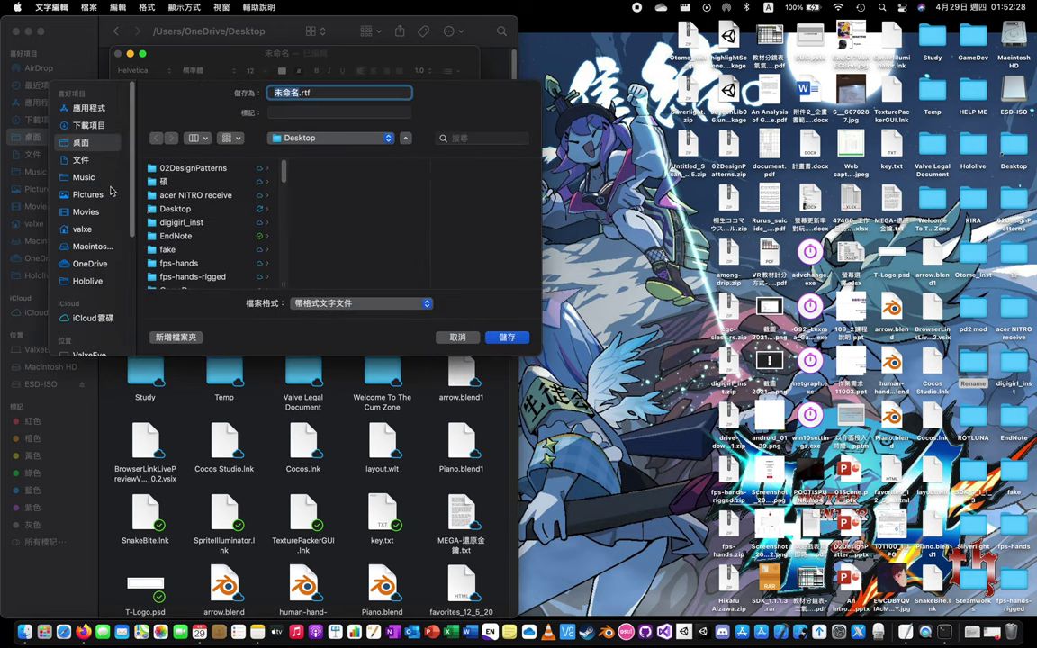
{"action": "left_click", "coordinate": [90, 230]}
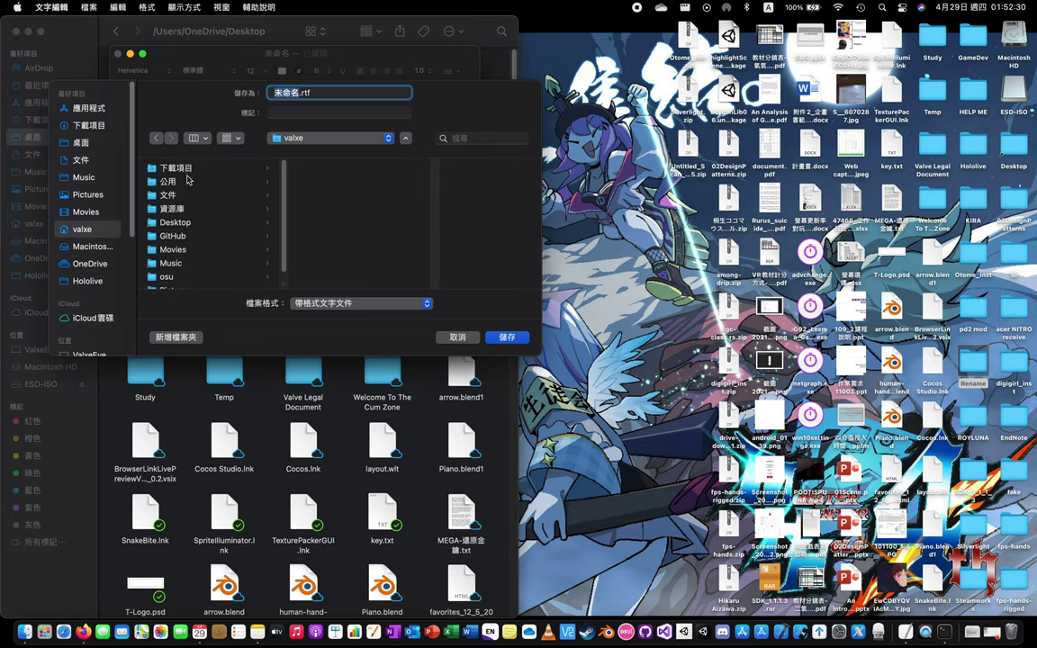
{"action": "left_click", "coordinate": [175, 225]}
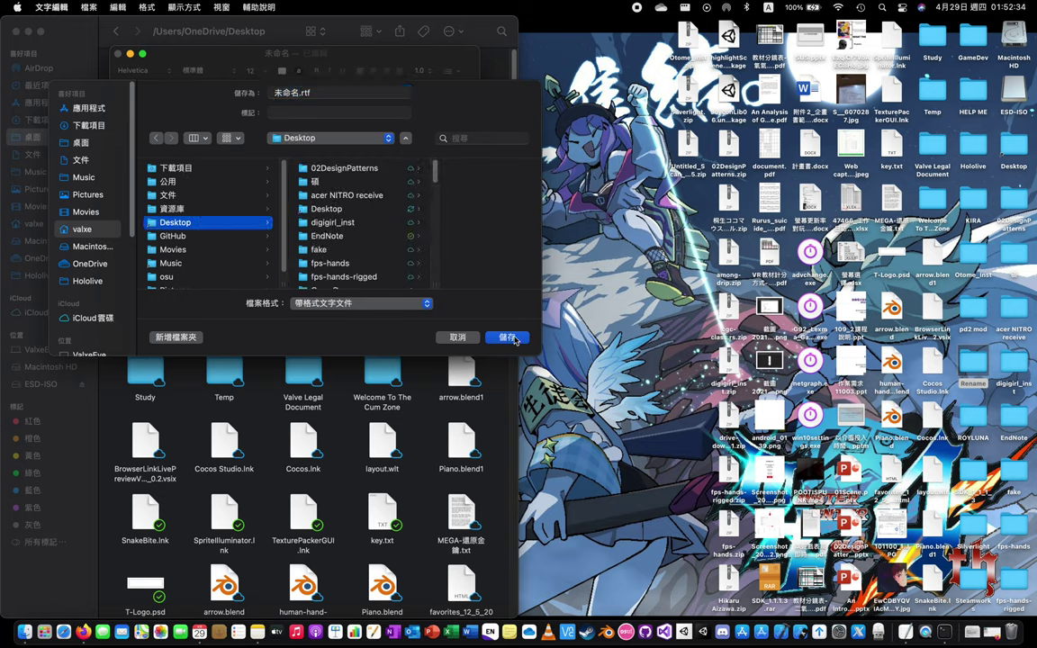
{"action": "key", "text": "Return"}
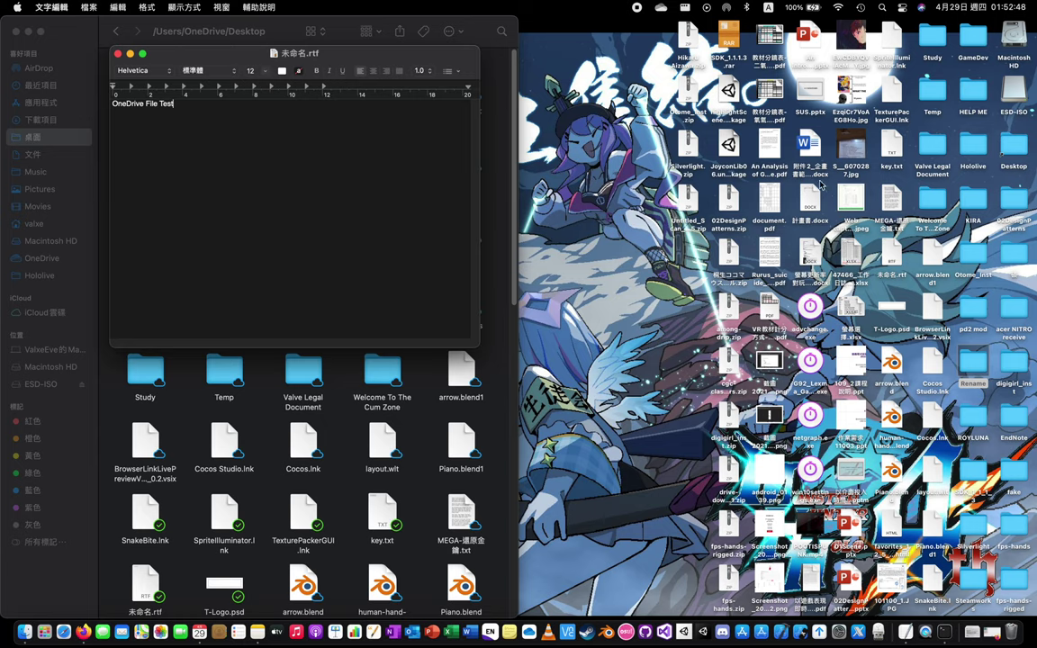
Select 未命名.rtf on the desktop and review the recent file activity in the OneDrive sync status list.
{"action": "left_click_drag", "start_coordinate": [890, 261], "coordinate": [593, 251]}
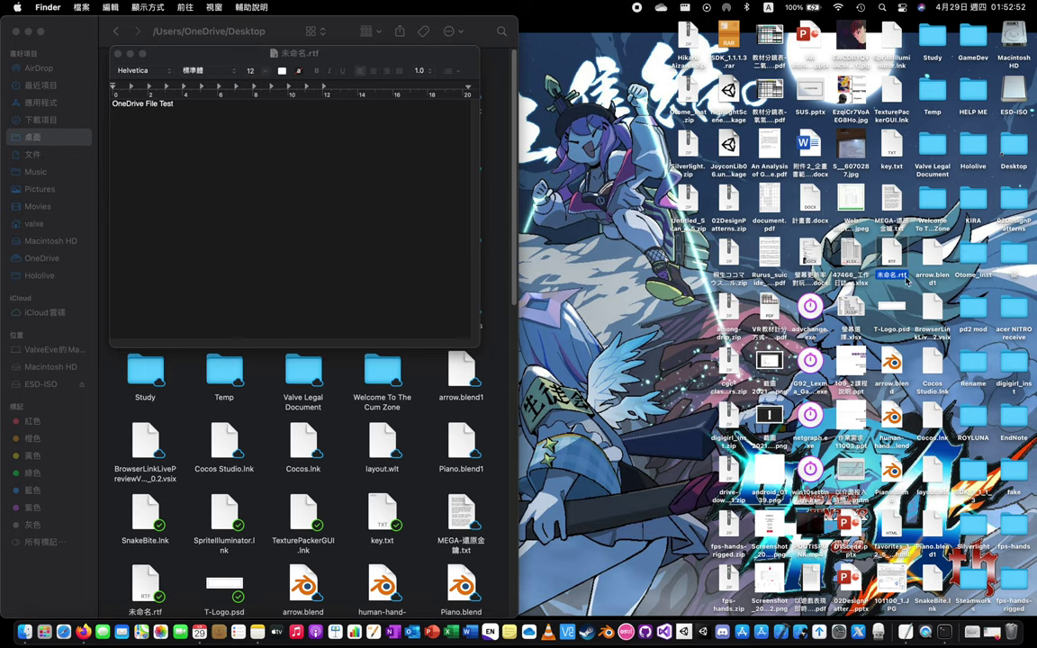
{"action": "left_click", "coordinate": [661, 11]}
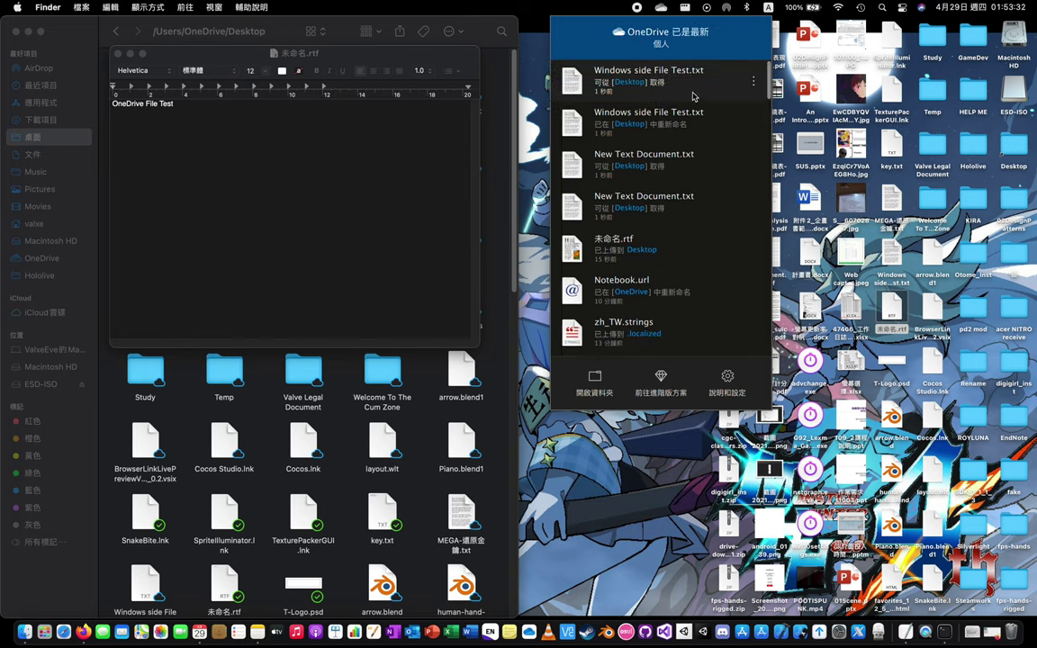
{"action": "left_click", "coordinate": [482, 151]}
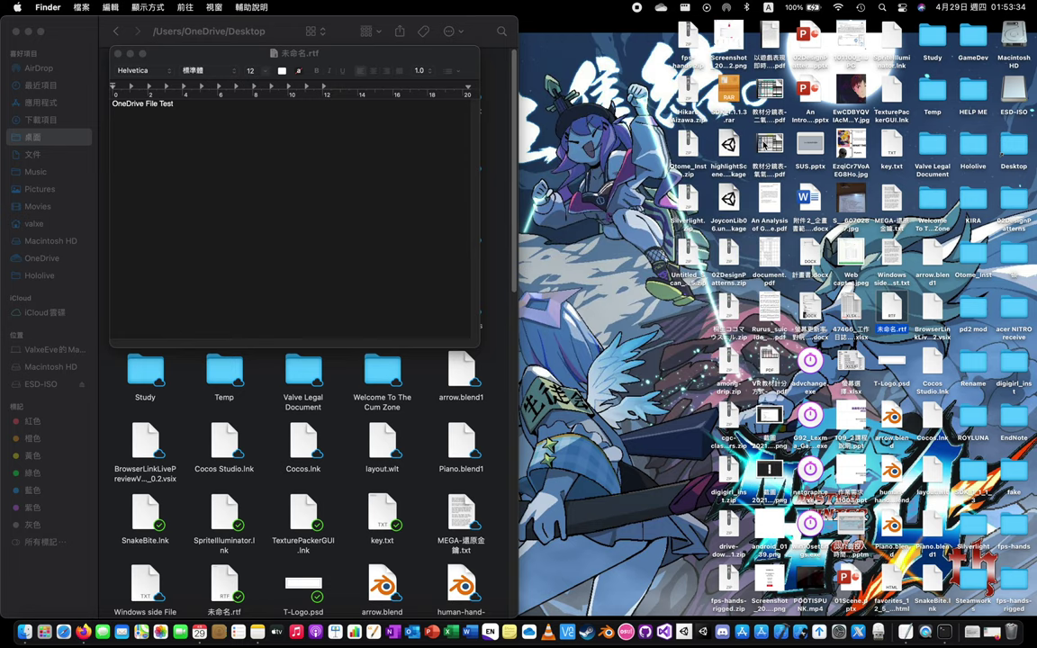
Locate the "Windows side File Test.txt" file on the desktop and check its full name.
{"action": "left_click", "coordinate": [855, 266]}
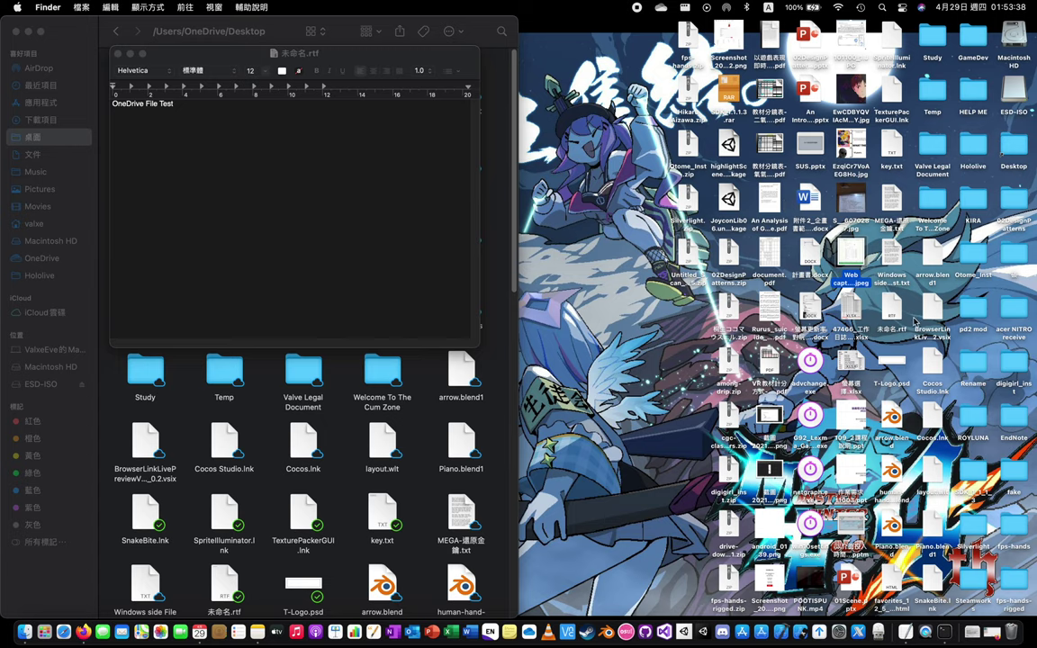
{"action": "key", "text": "Right"}
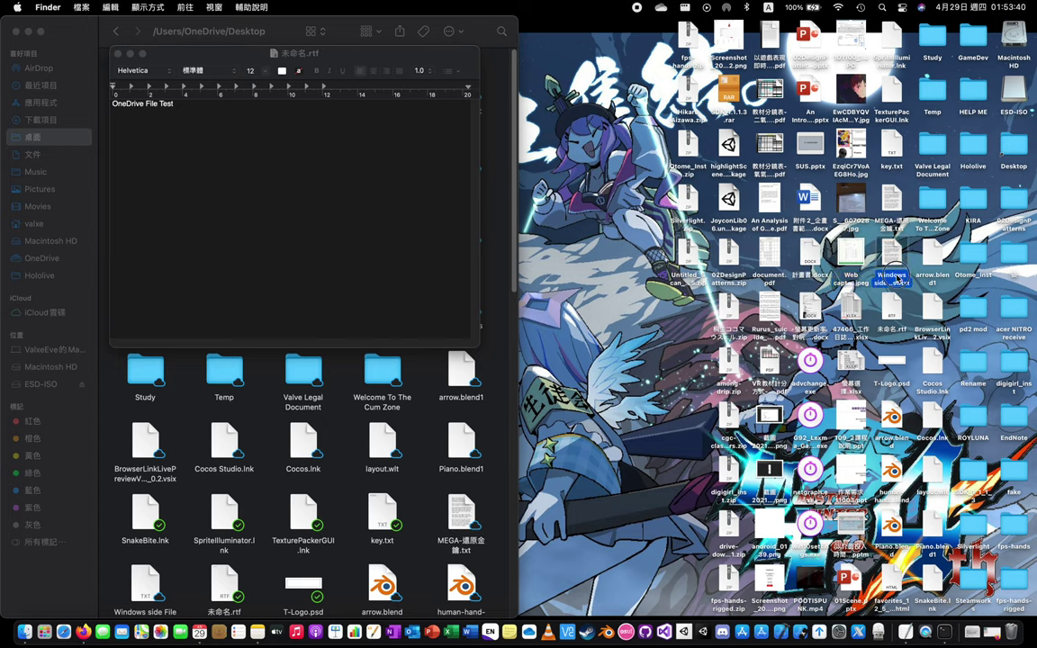
{"action": "left_click", "coordinate": [803, 253]}
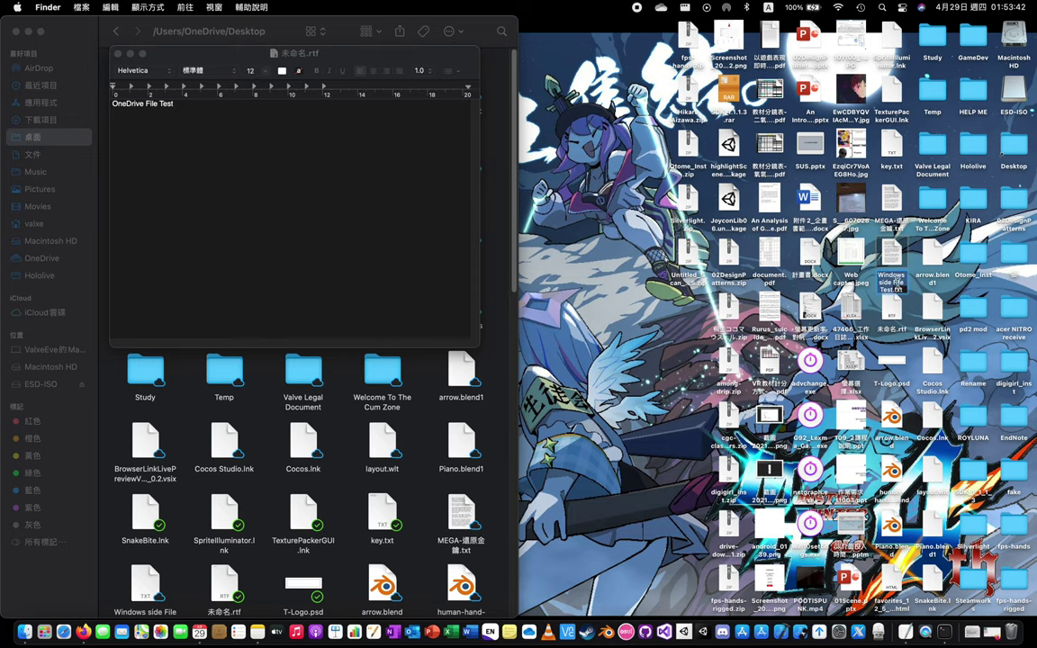
Close the 未命名.rtf document and open "Windows side File Test.txt" from the OneDrive Desktop folder.
{"action": "left_click", "coordinate": [118, 55]}
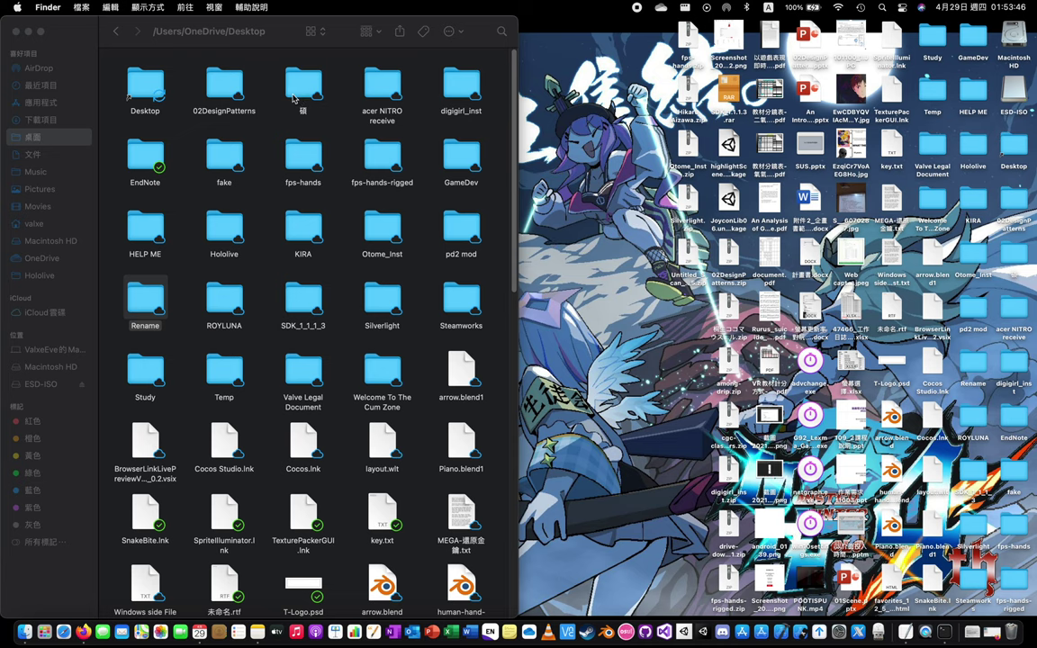
{"action": "scroll", "coordinate": [353, 324], "scroll_direction": "down", "scroll_amount": 10}
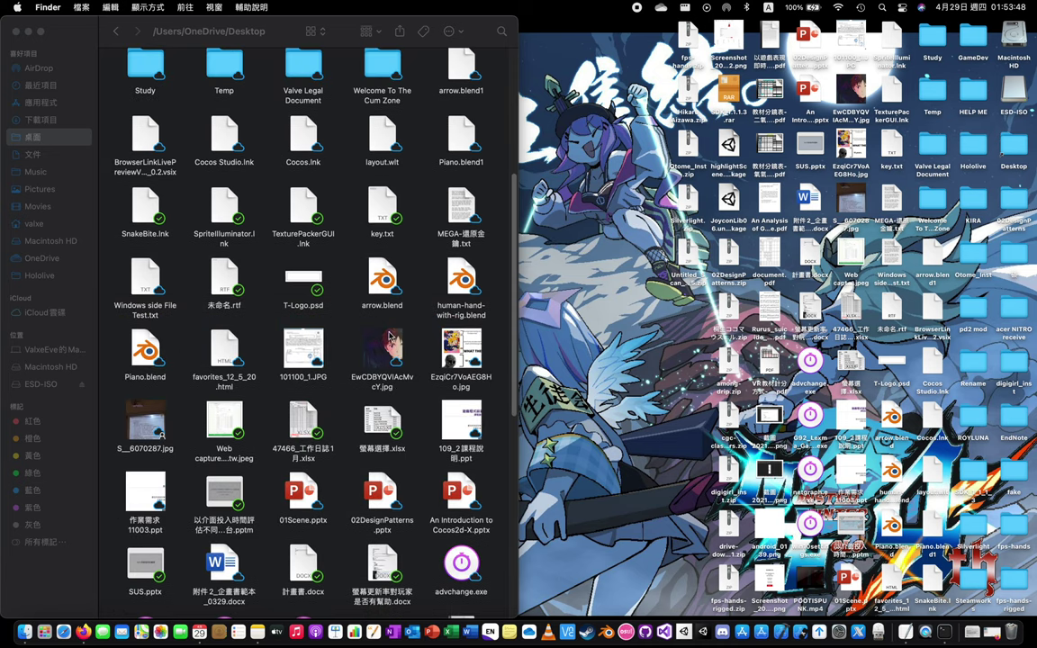
{"action": "left_click", "coordinate": [354, 262]}
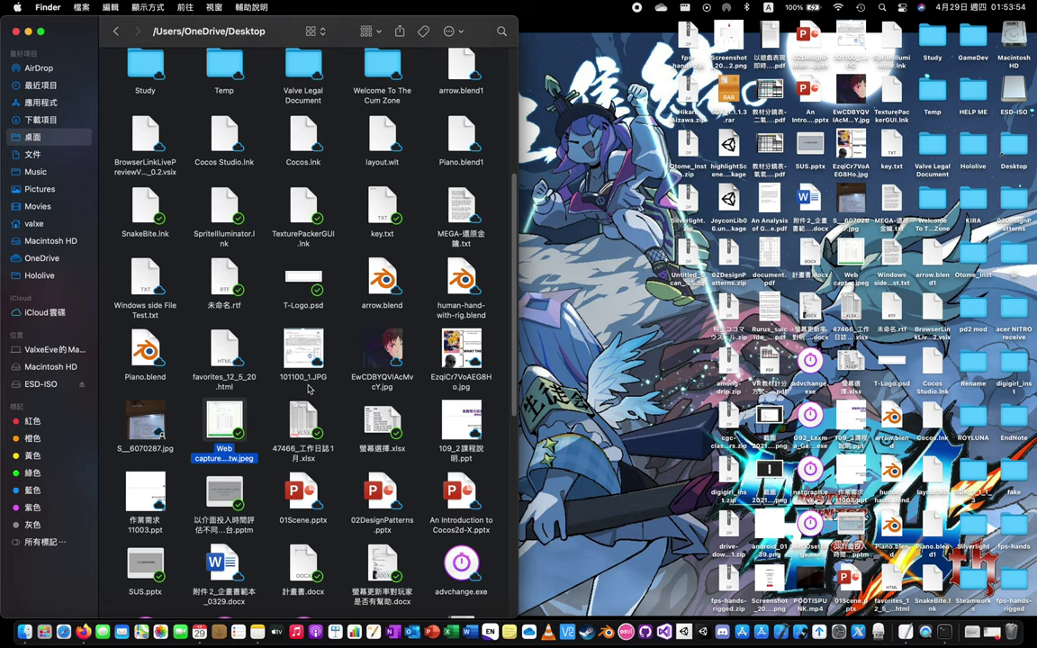
{"action": "left_click", "coordinate": [146, 272]}
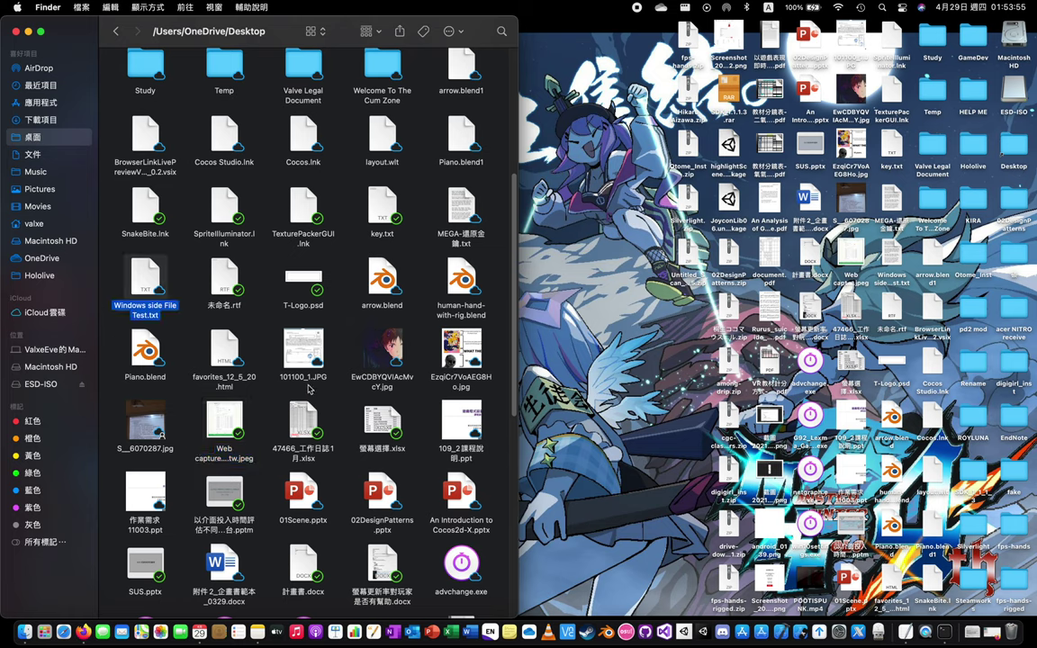
{"action": "double_click", "coordinate": [148, 279]}
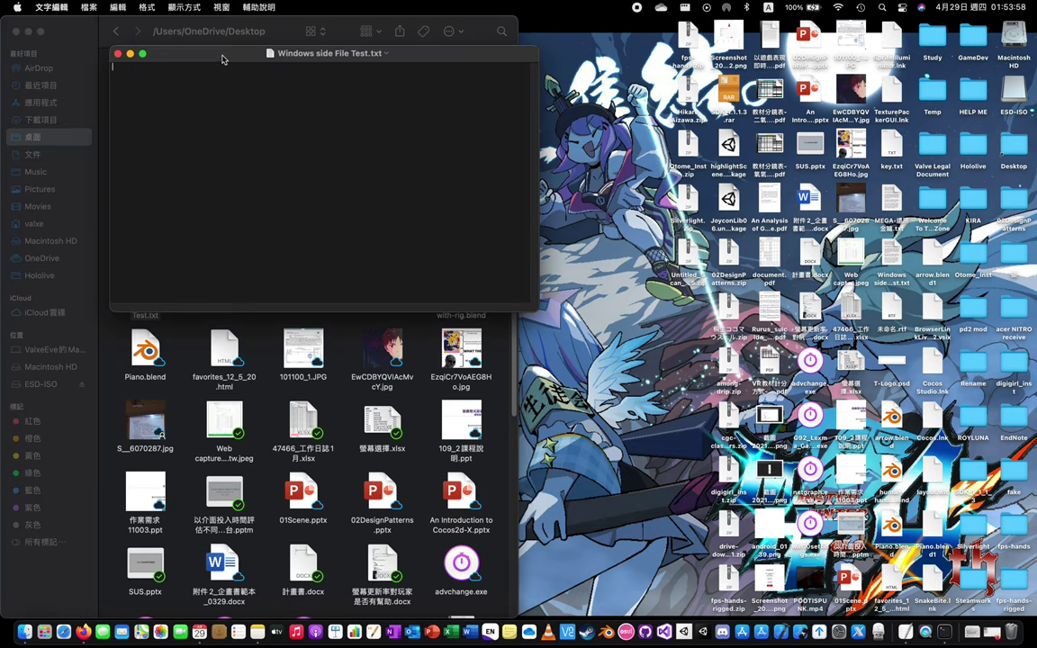